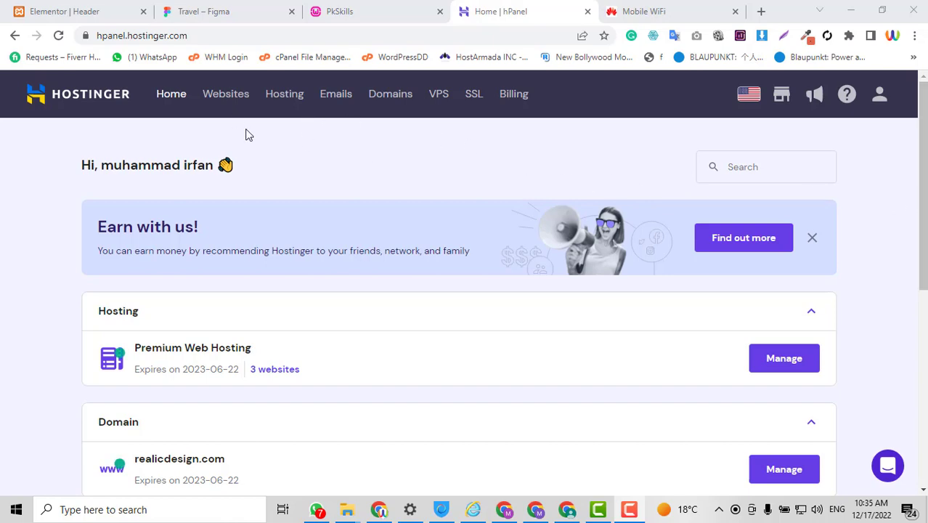
# Open realicdesign.com's dashboard from the Hosting list and expand its Domains menu
pyautogui.scroll(-6, 802, 294)
pyautogui.scroll(6, 802, 294)
pyautogui.scroll(-6, 394, 172)
pyautogui.scroll(6, 395, 173)
pyautogui.click(277, 106)
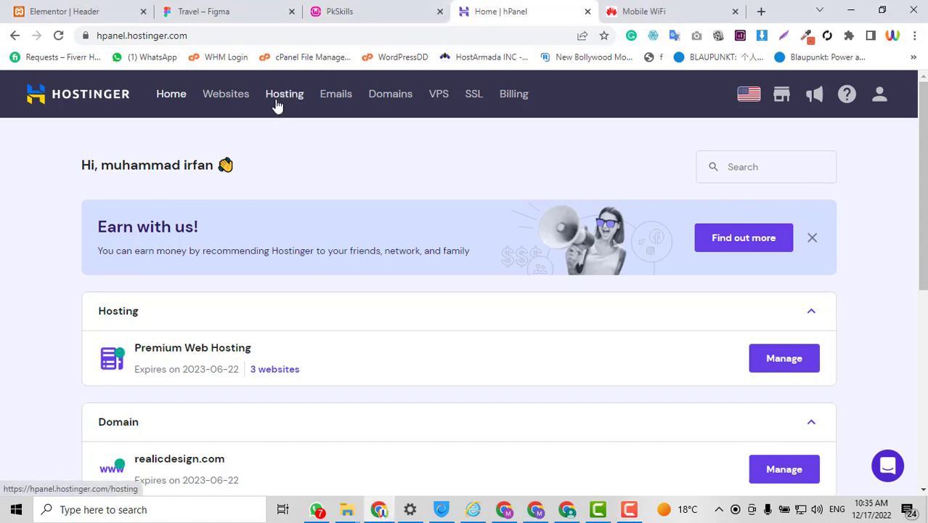
pyautogui.click(280, 101)
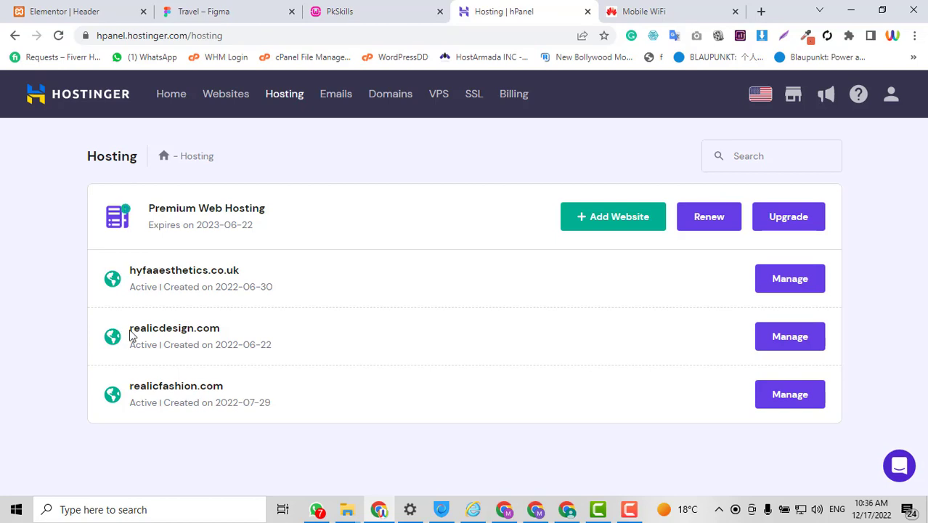
pyautogui.click(791, 347)
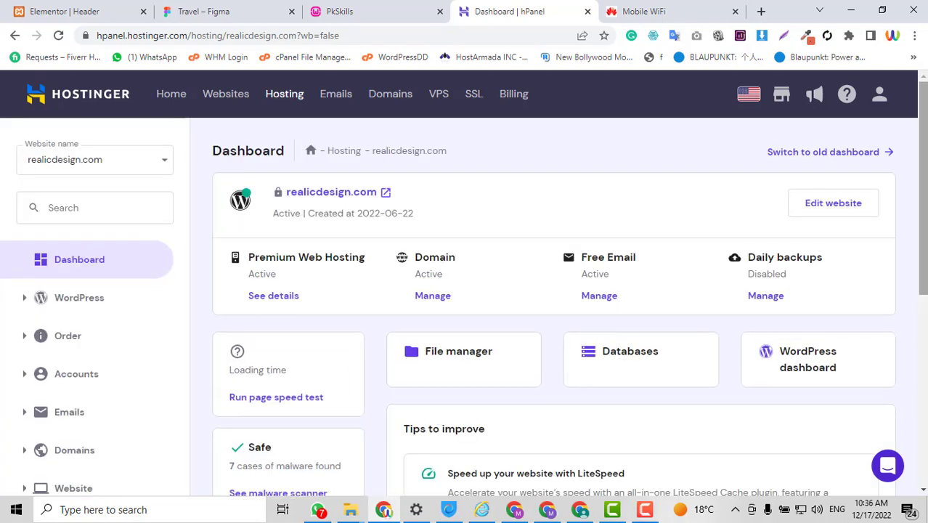
pyautogui.scroll(-3, 15, 261)
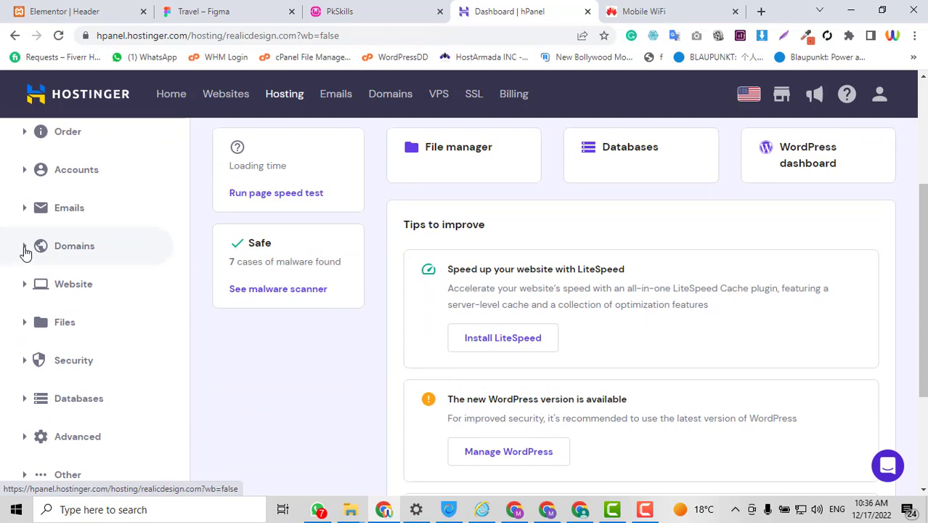
pyautogui.click(25, 249)
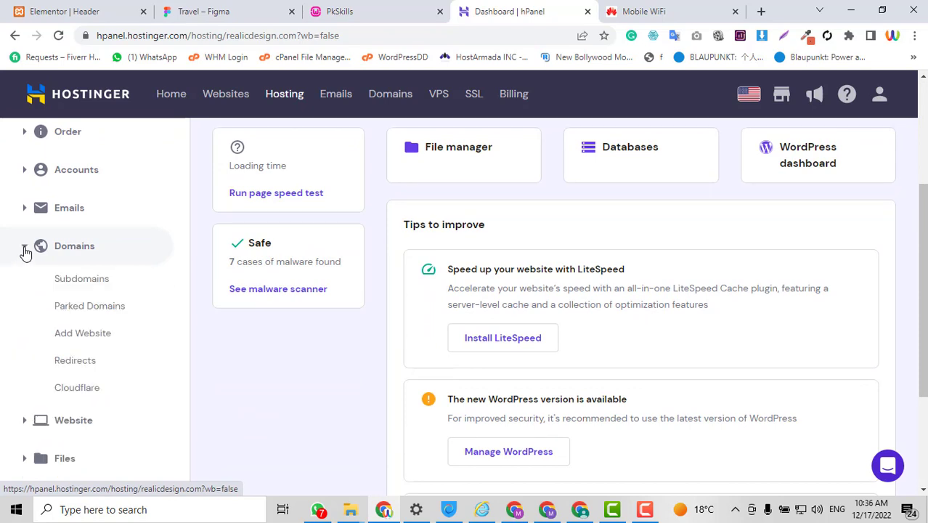
# Add subdomain 'dev' using custom folder 'dev' under public_html
pyautogui.click(70, 279)
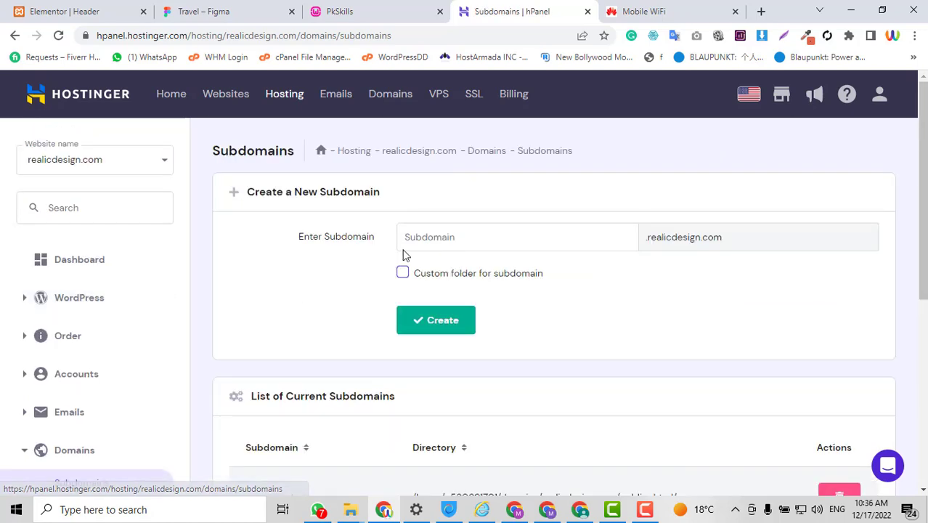
pyautogui.scroll(-1, 768, 298)
pyautogui.scroll(1, 768, 297)
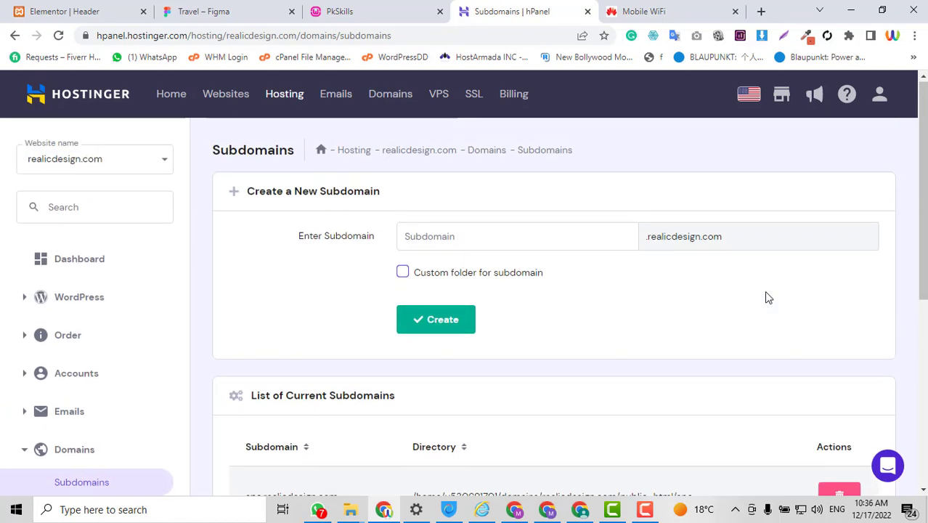
pyautogui.click(552, 237)
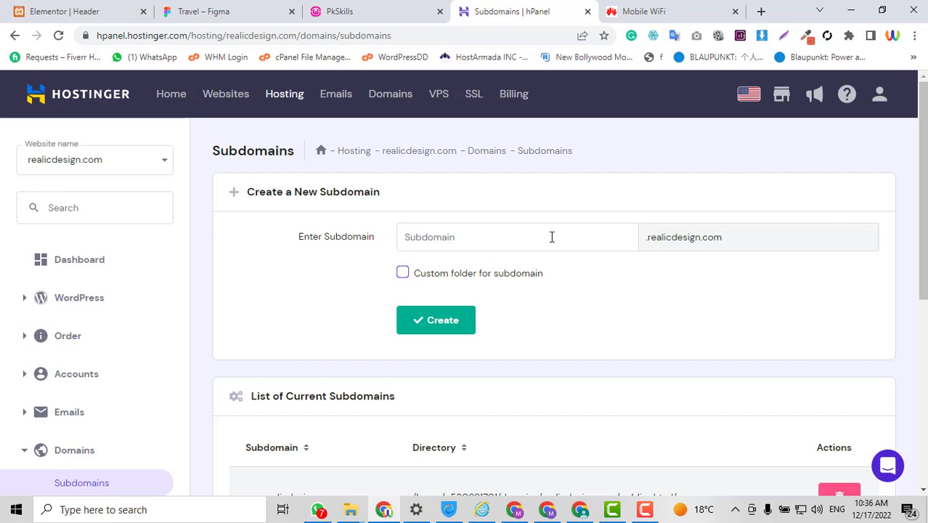
pyautogui.write('dev')
pyautogui.click(402, 275)
pyautogui.click(503, 316)
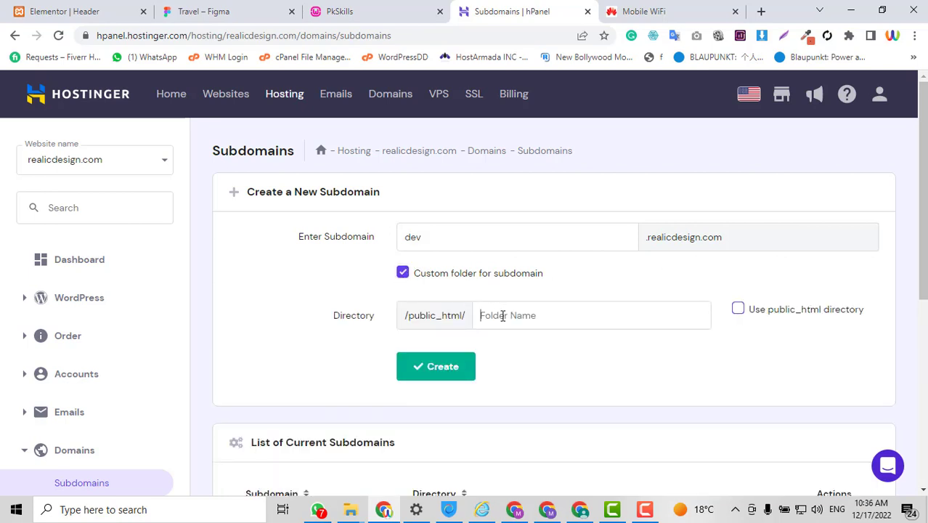
pyautogui.write('dev')
pyautogui.scroll(-2, 694, 355)
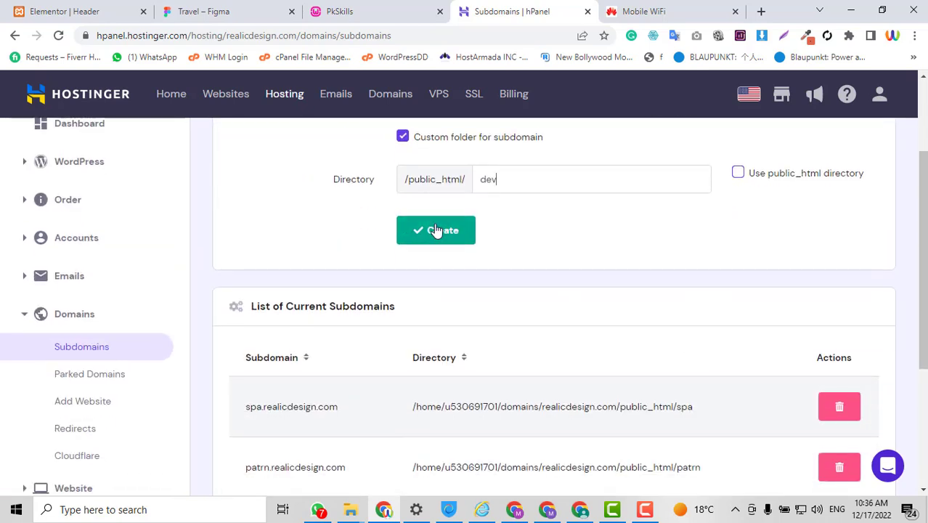
pyautogui.click(435, 230)
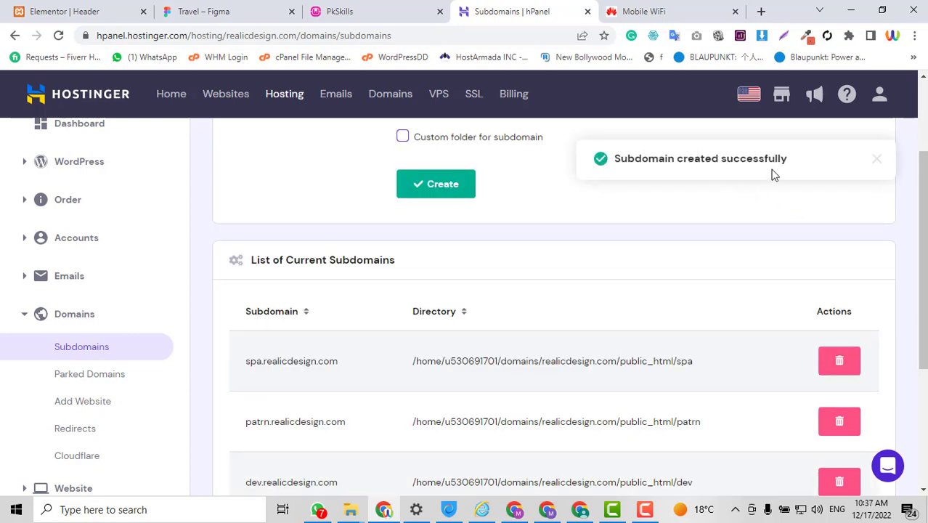
# Confirm dev.realicdesign.com is listed among the subdomains, then expand the Website tools
pyautogui.scroll(-2, 729, 192)
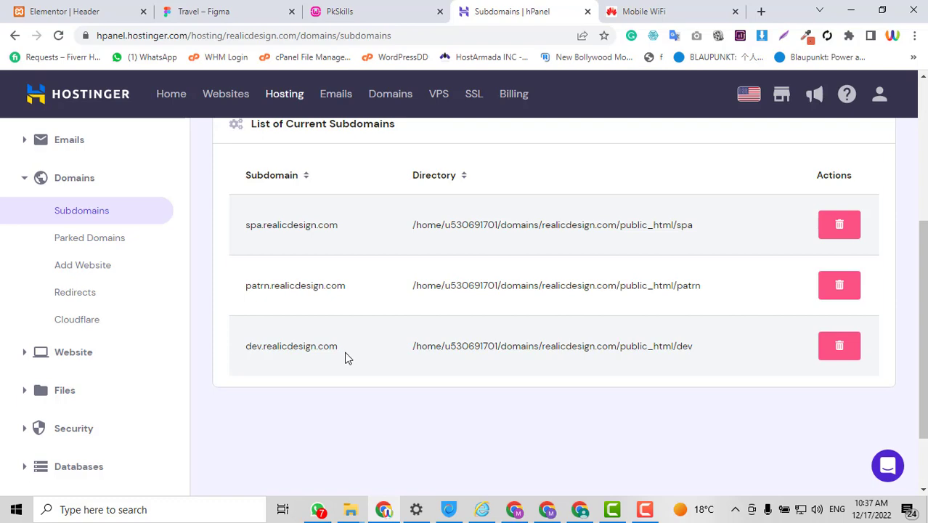
pyautogui.scroll(4, 345, 361)
pyautogui.scroll(-5, 346, 357)
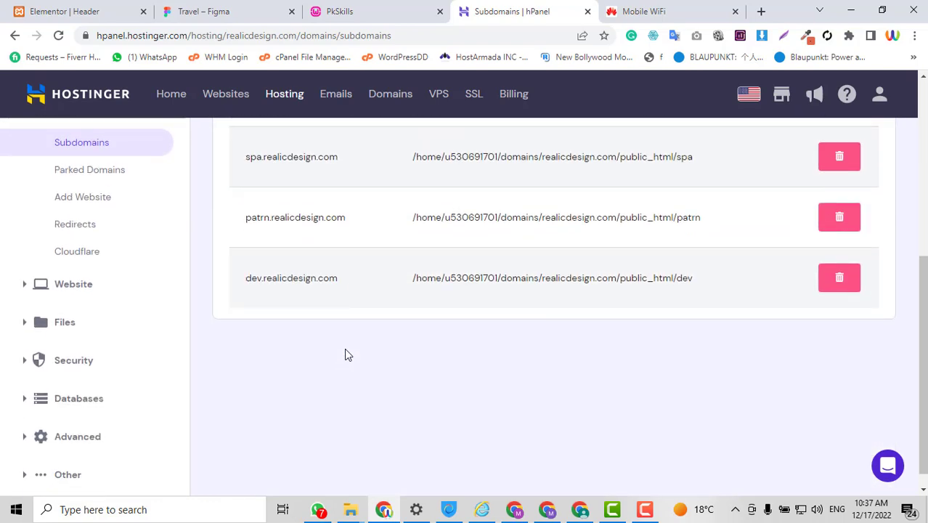
pyautogui.click(29, 292)
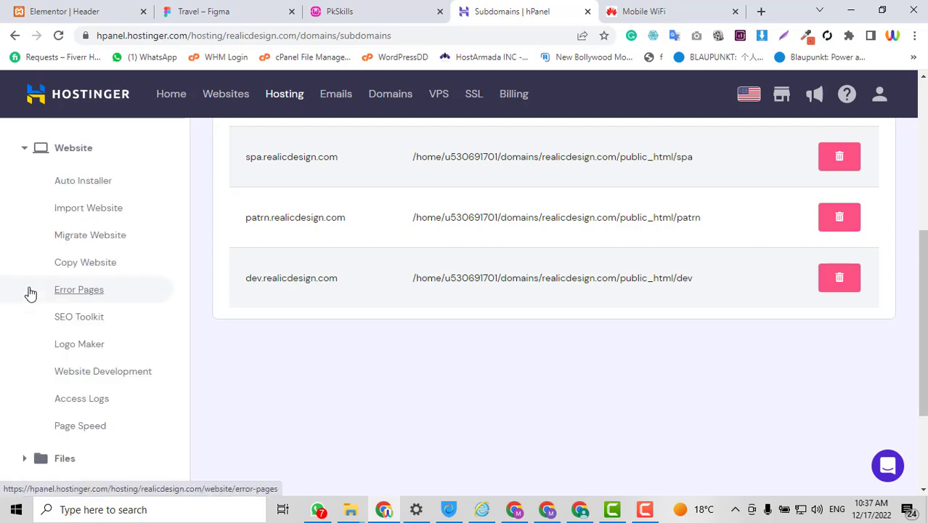
# Select WordPress in the Auto Installer to bring up its installation form
pyautogui.click(82, 181)
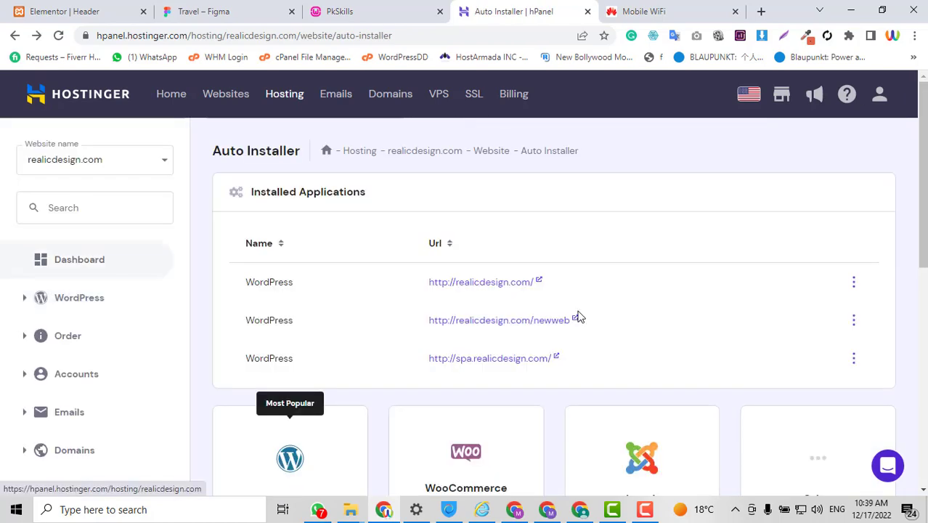
pyautogui.scroll(-2, 580, 314)
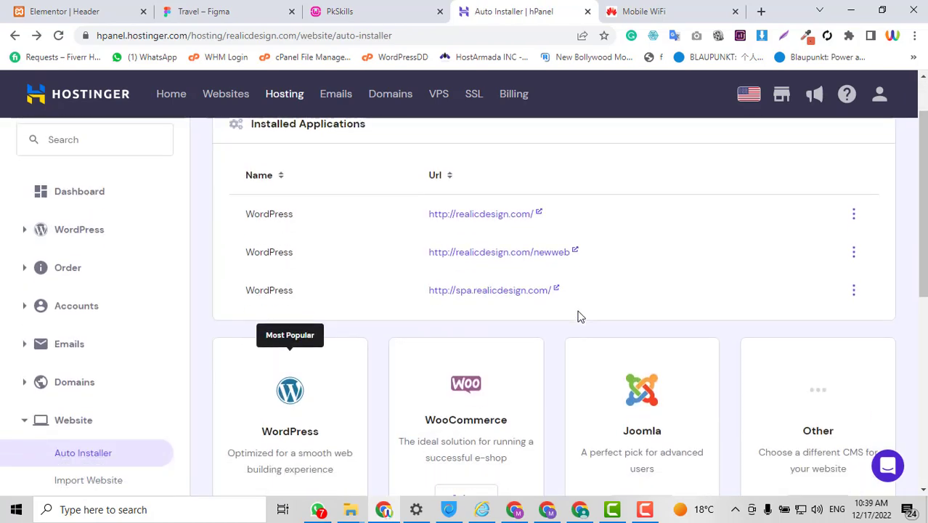
pyautogui.scroll(-4, 580, 316)
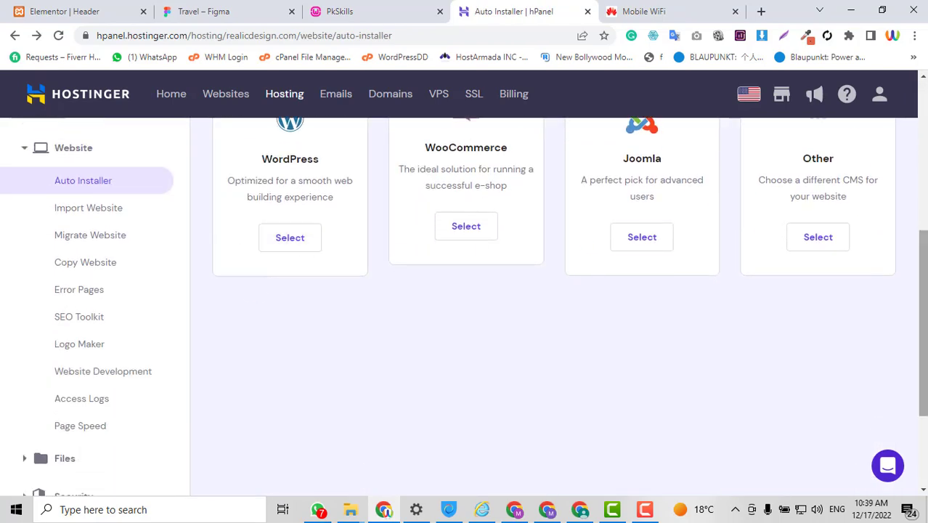
pyautogui.scroll(1, 250, 316)
pyautogui.click(273, 317)
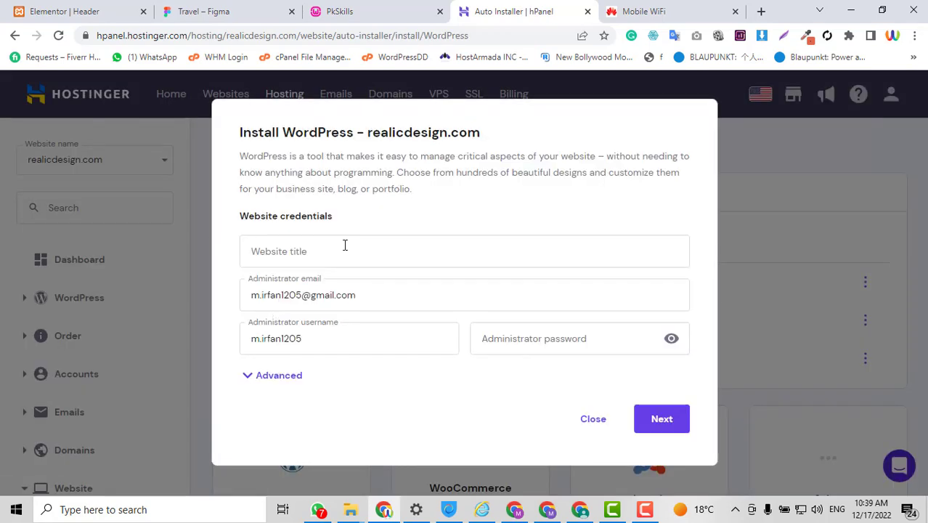
pyautogui.click(344, 249)
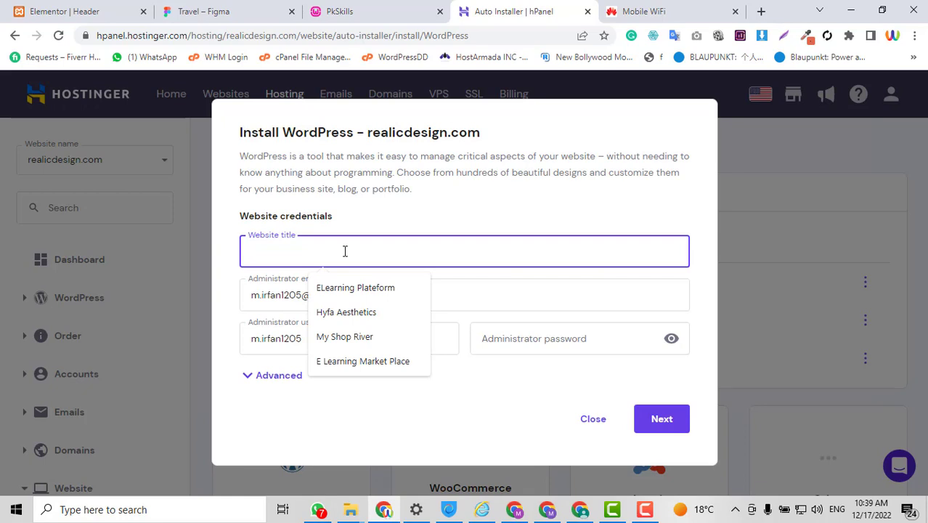
# Title the site 'Dev Website' and set the administrator username to admin
pyautogui.write('Dev Website')
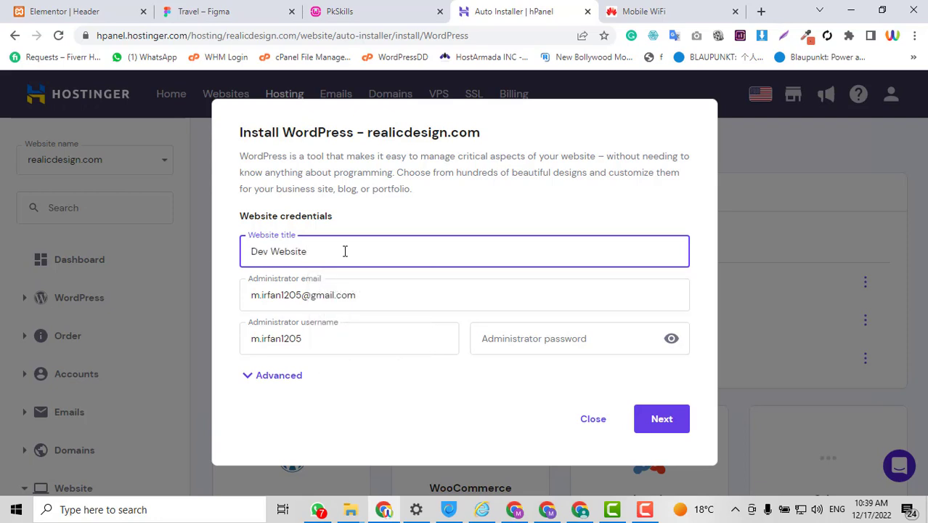
pyautogui.click(383, 295)
pyautogui.hotkey('ctrl', 'a')
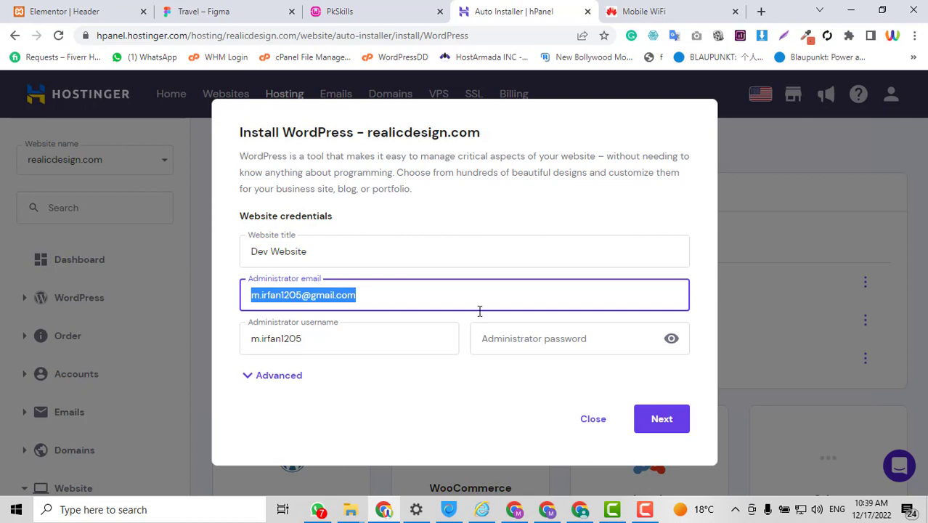
pyautogui.click(328, 347)
pyautogui.hotkey('ctrl', 'a')
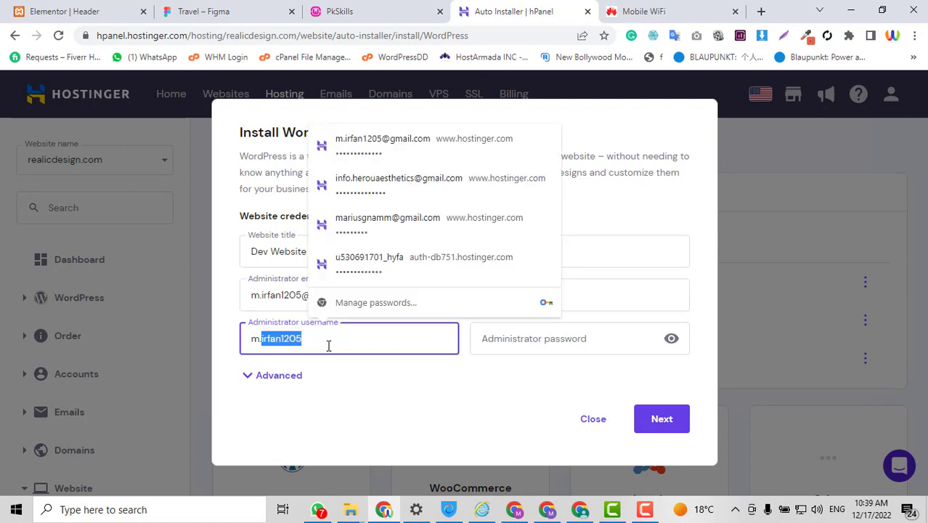
pyautogui.write('admin')
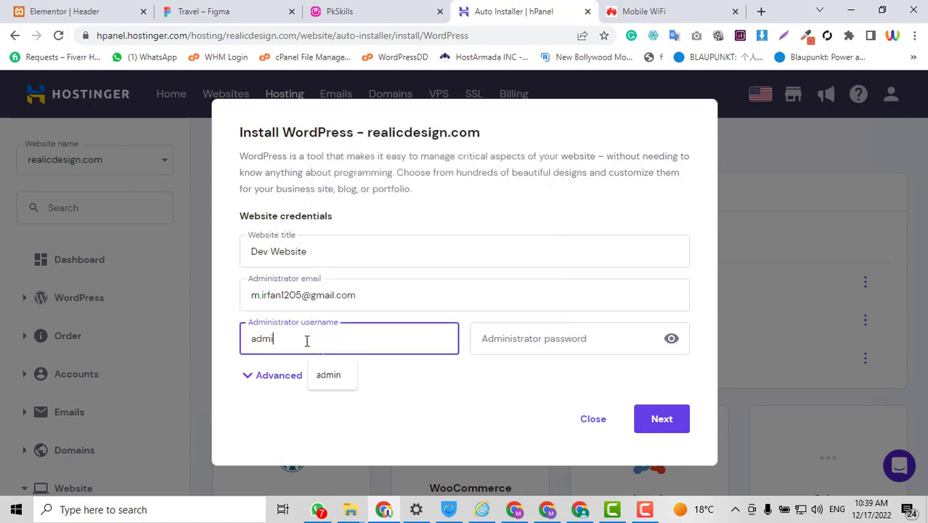
# Enter the administrator password and expand the Advanced installation options
pyautogui.click(560, 351)
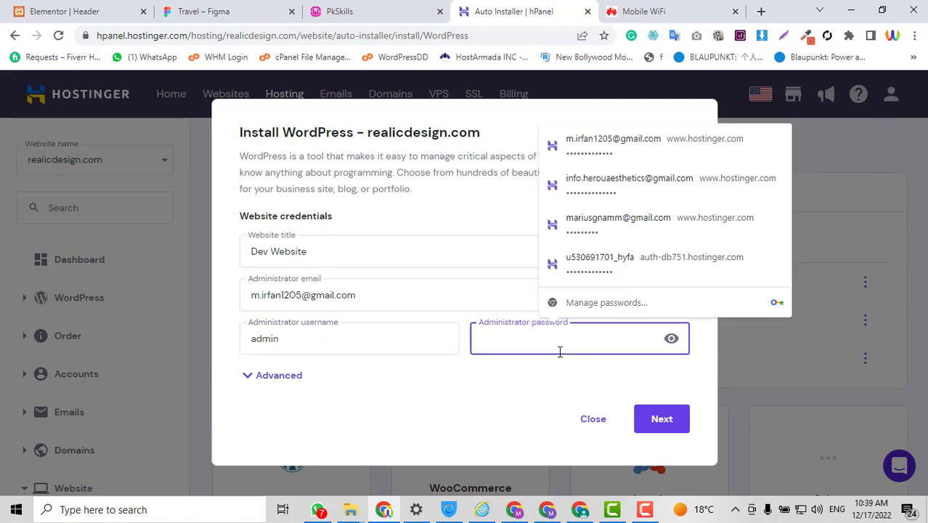
pyautogui.write('•••')
pyautogui.hotkey('ctrl', 'a')
pyautogui.press('BackSpace')
pyautogui.write('•••')
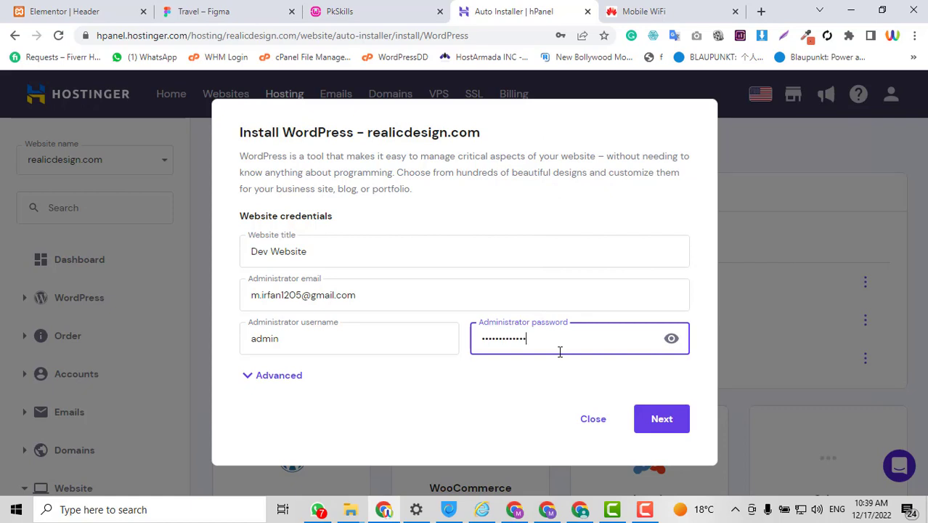
pyautogui.click(267, 374)
pyautogui.scroll(-1, 452, 238)
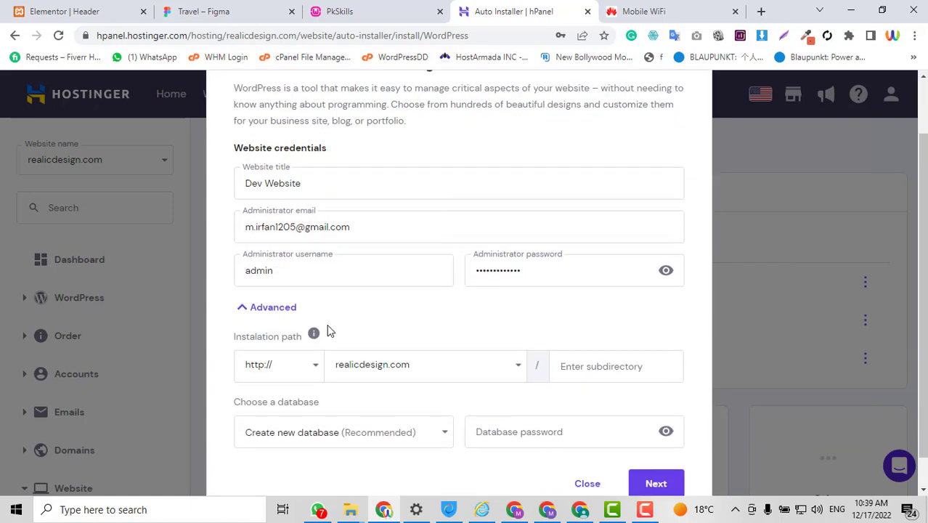
# Point the installation path at dev.realicdesign.com and advance to the next step
pyautogui.click(518, 367)
pyautogui.scroll(-1, 498, 322)
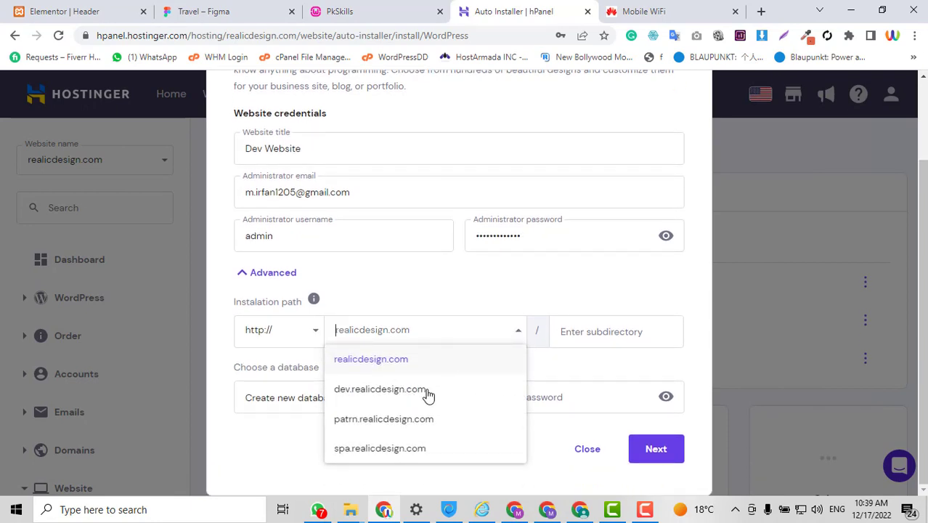
pyautogui.click(390, 392)
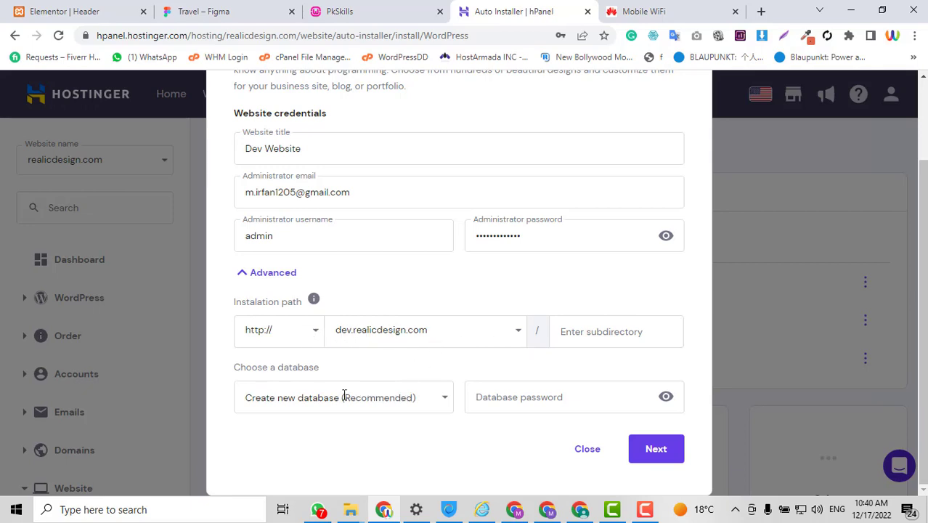
pyautogui.click(649, 452)
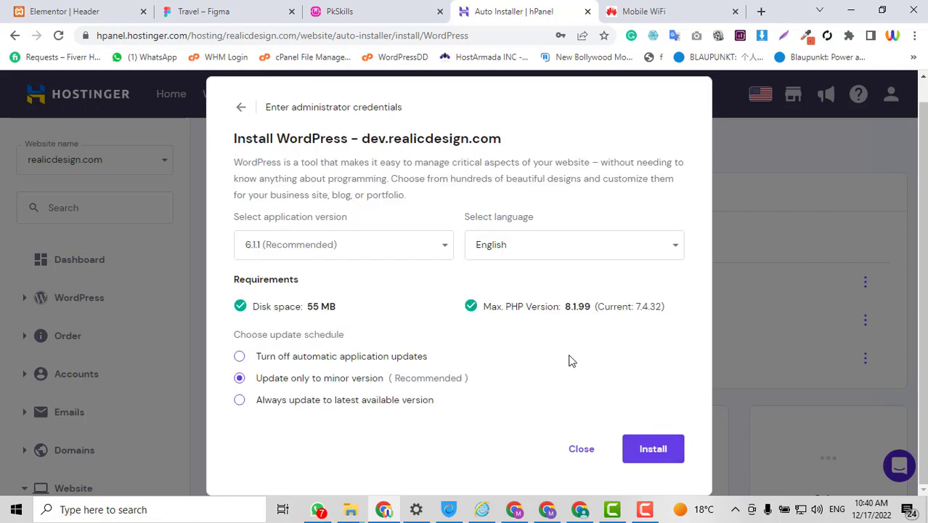
# Install WordPress on dev.realicdesign.com and launch its admin via Edit Website
pyautogui.click(661, 457)
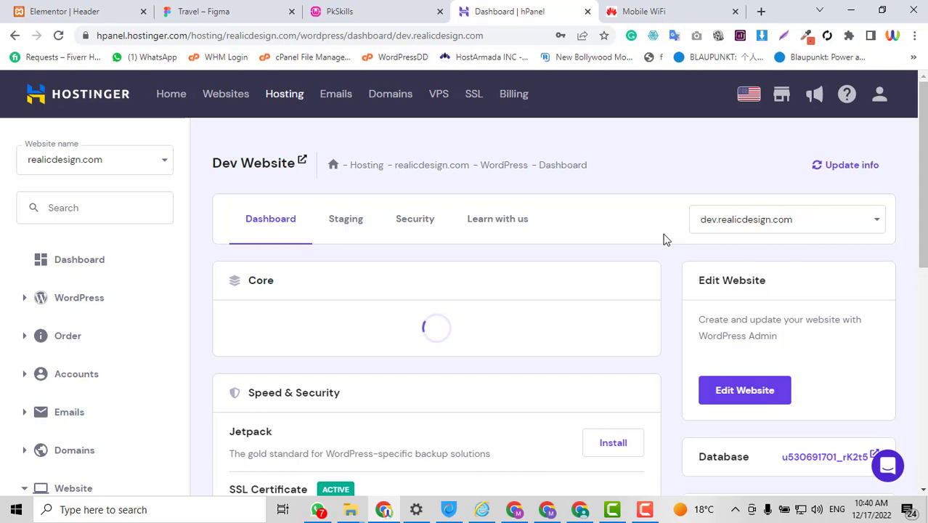
pyautogui.scroll(-2, 666, 240)
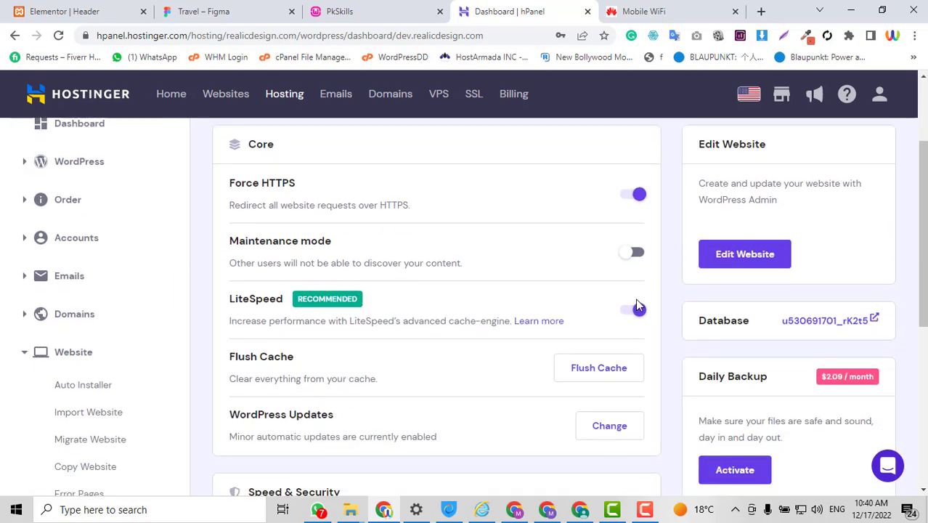
pyautogui.scroll(1, 752, 270)
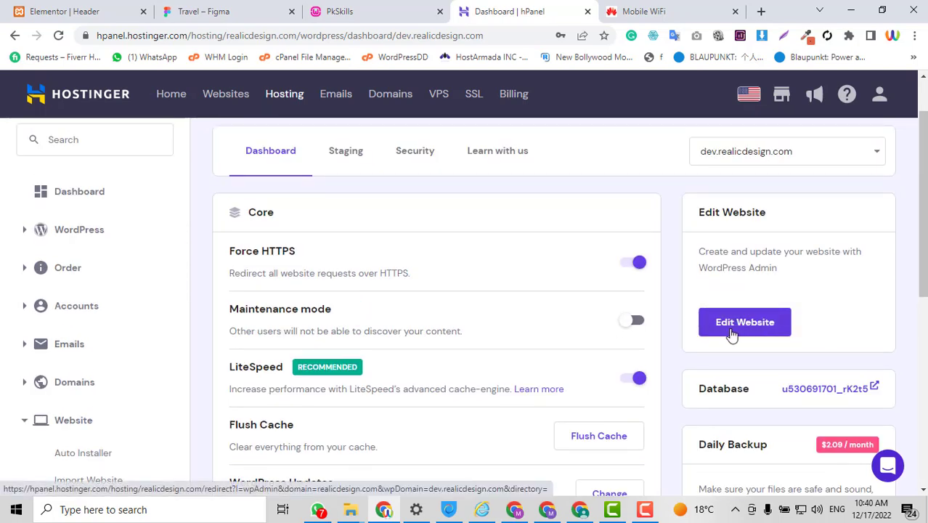
pyautogui.click(737, 331)
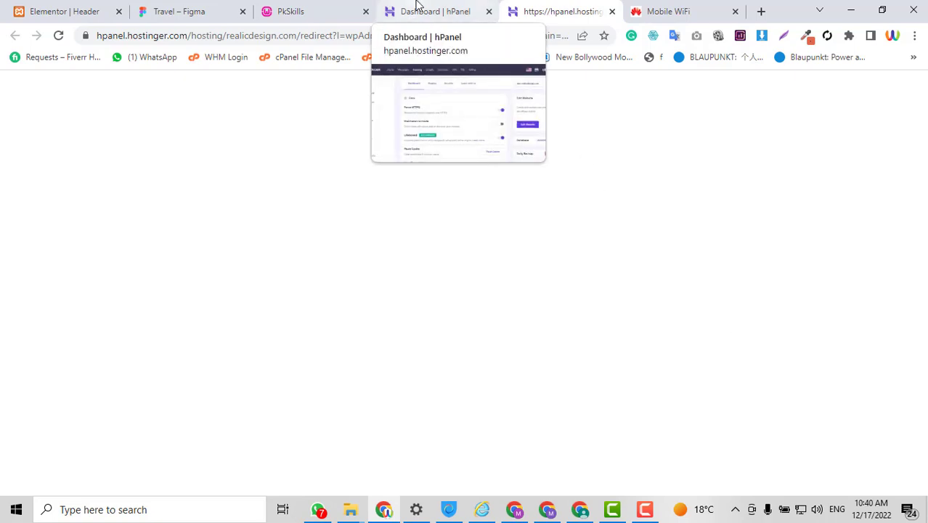
# In the Mobile WiFi tab, go to dev.realicdesign.com/wp-admin/
pyautogui.click(659, 10)
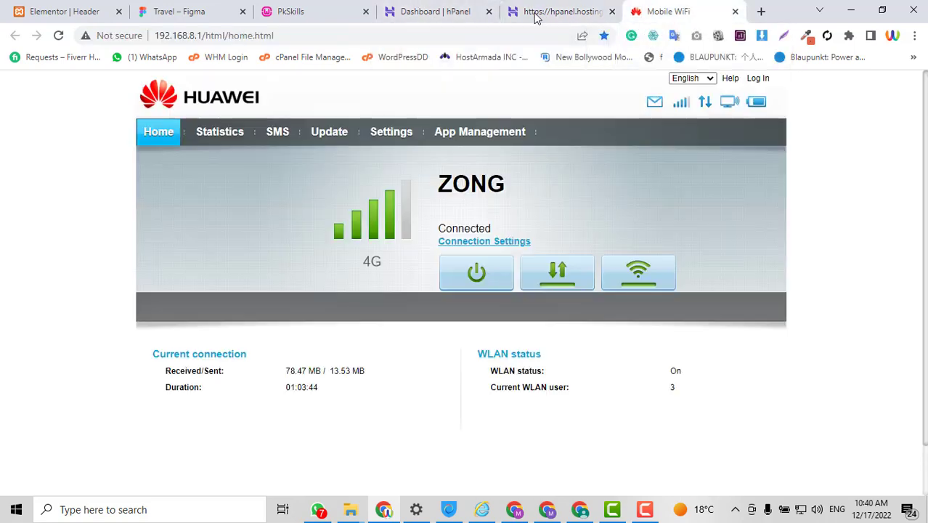
pyautogui.click(515, 35)
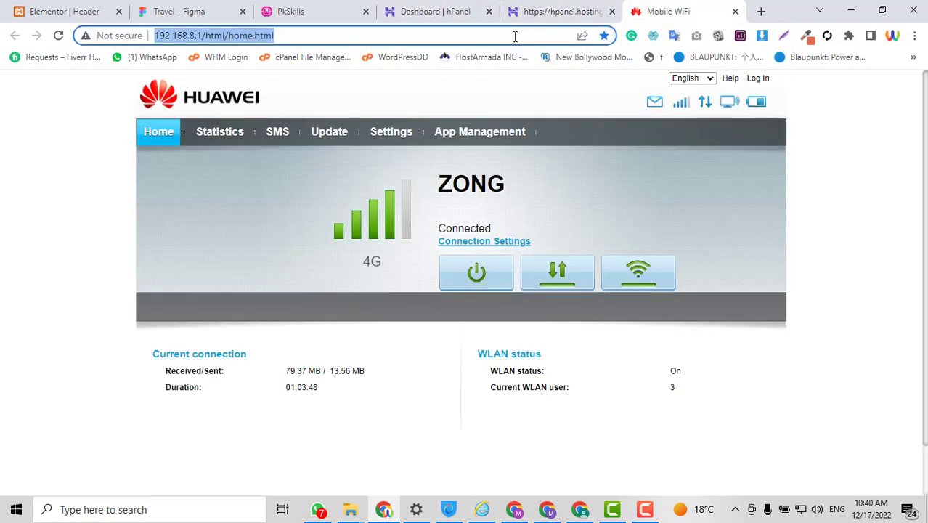
pyautogui.write('re')
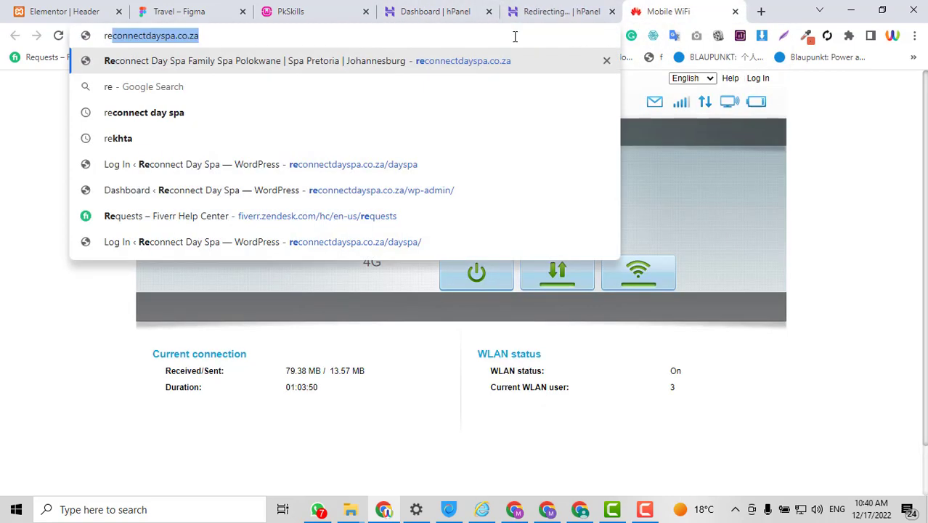
pyautogui.write('al')
pyautogui.press('Home')
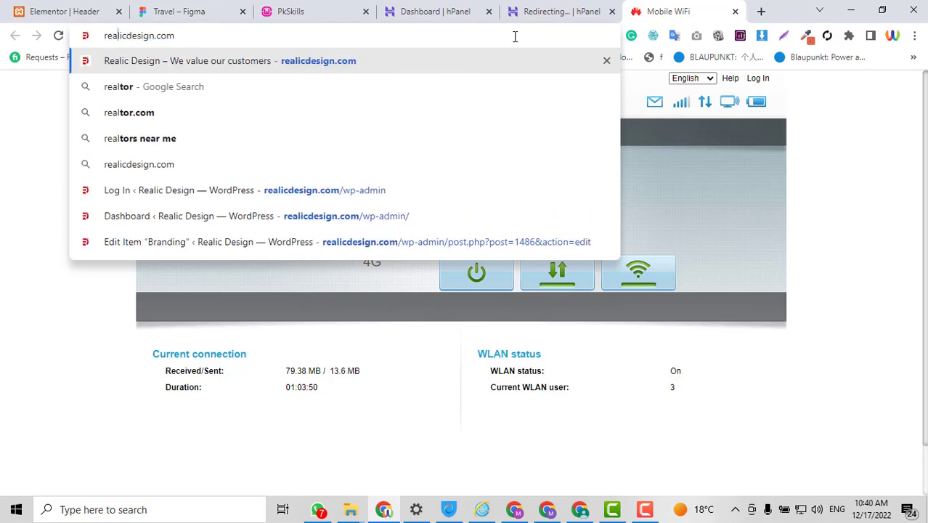
pyautogui.write('dev.')
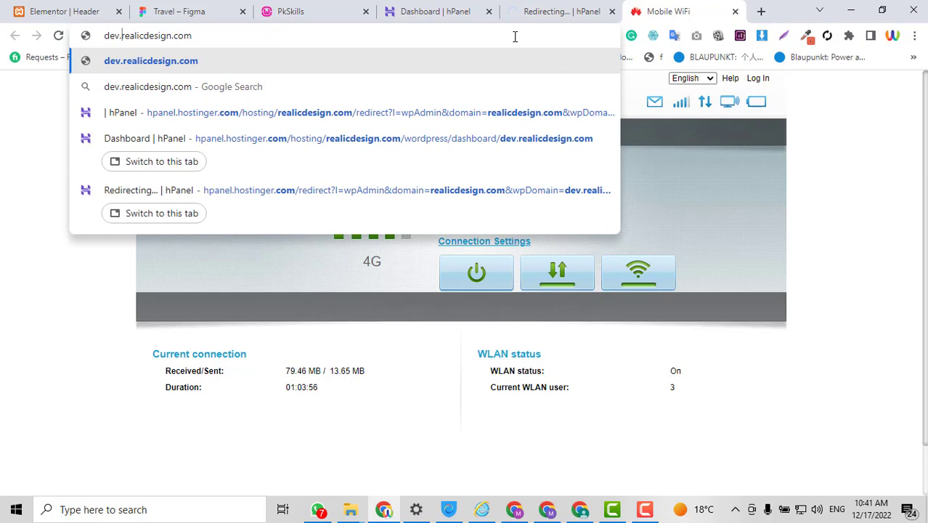
pyautogui.press('End')
pyautogui.write('/wp')
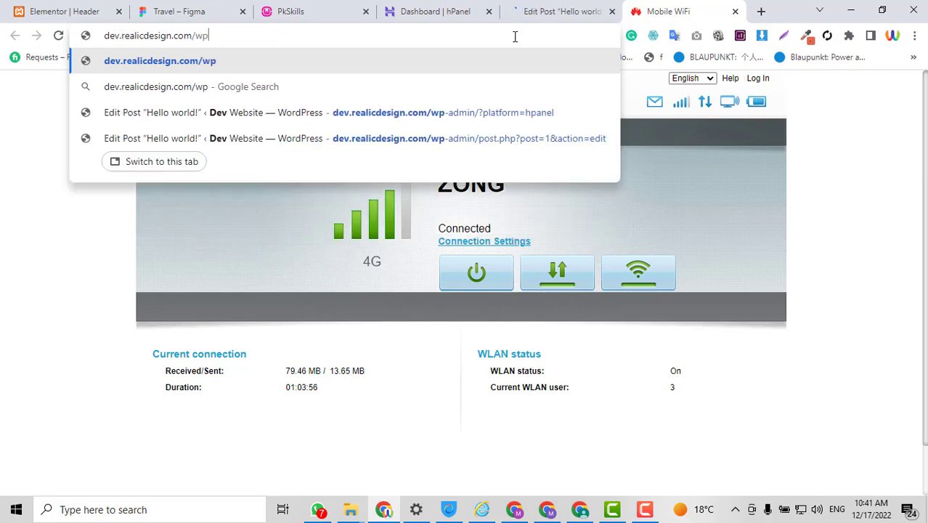
pyautogui.write('-admin/')
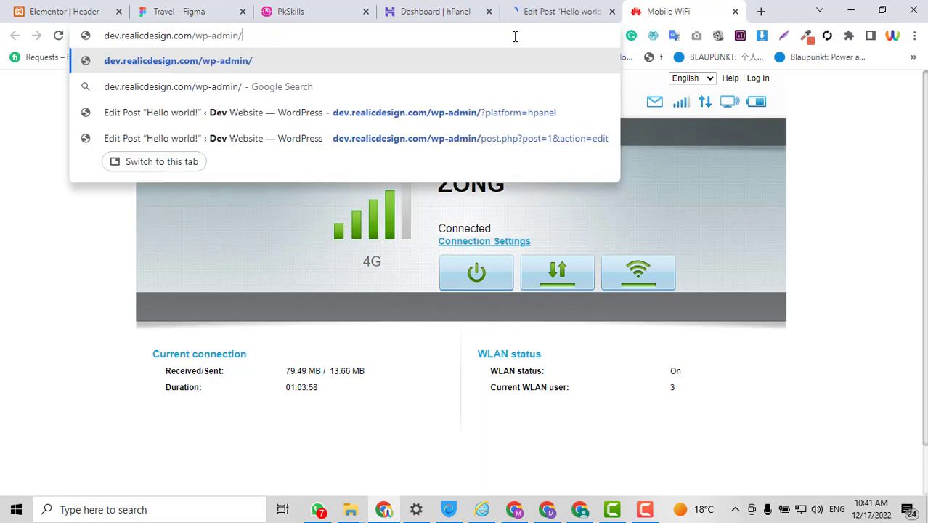
pyautogui.press('Return')
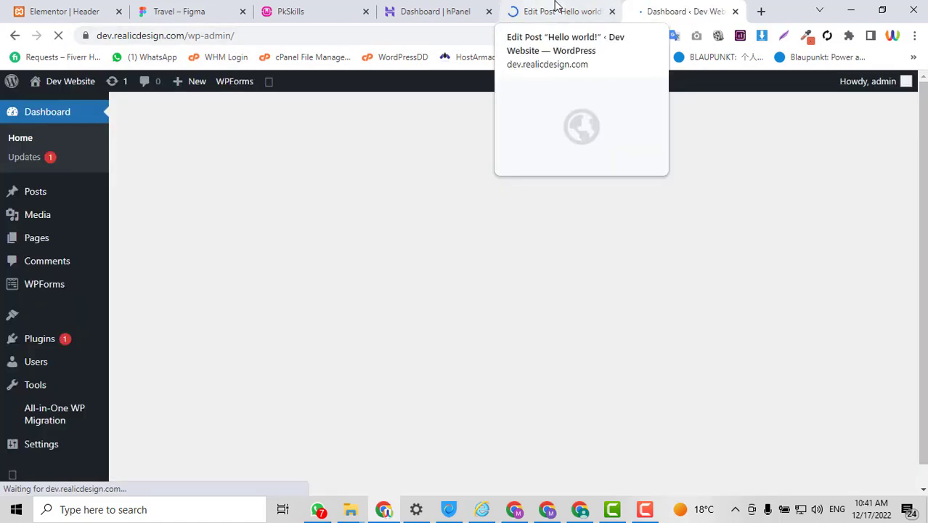
pyautogui.click(537, 9)
pyautogui.click(652, 8)
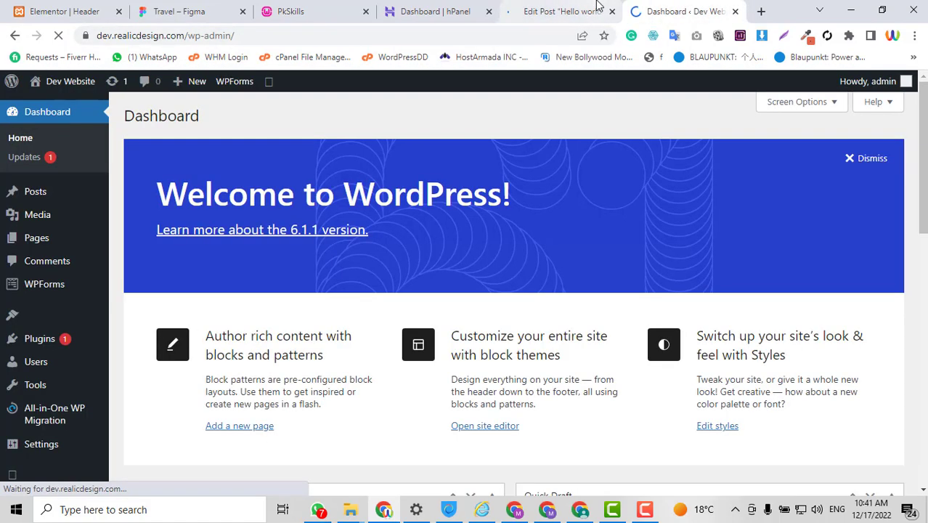
pyautogui.scroll(-2, 758, 218)
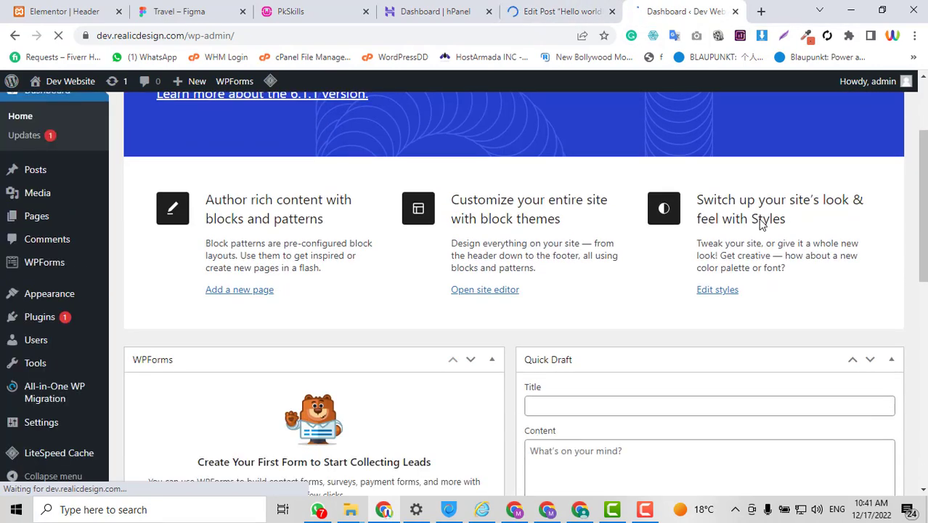
pyautogui.scroll(-5, 760, 219)
pyautogui.scroll(5, 761, 217)
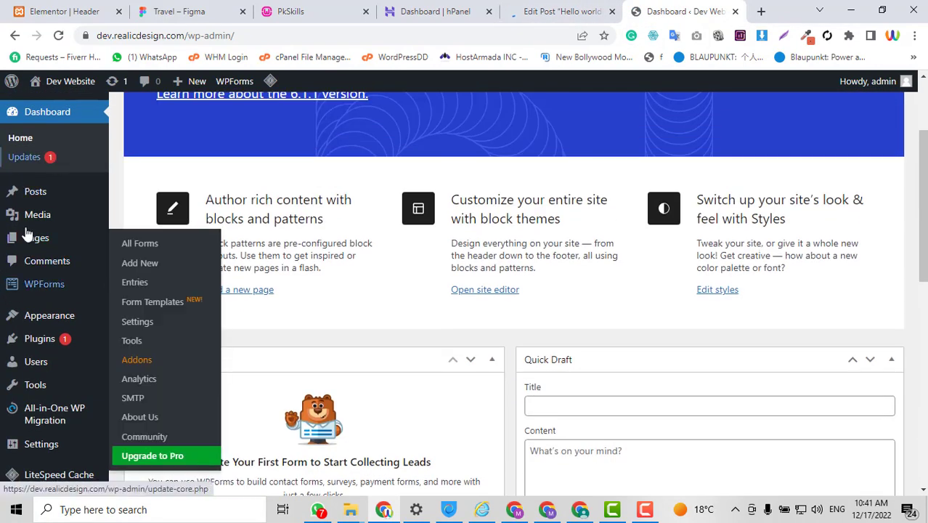
pyautogui.scroll(-3, 546, 322)
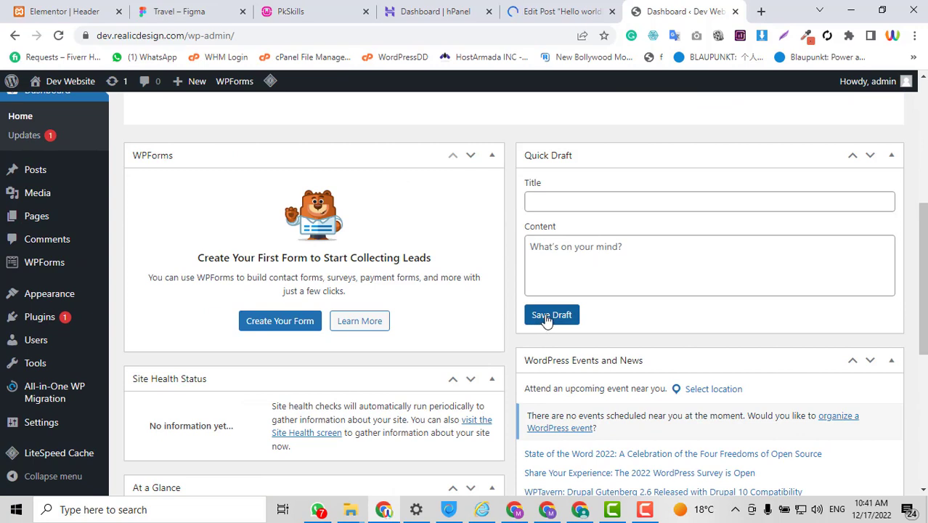